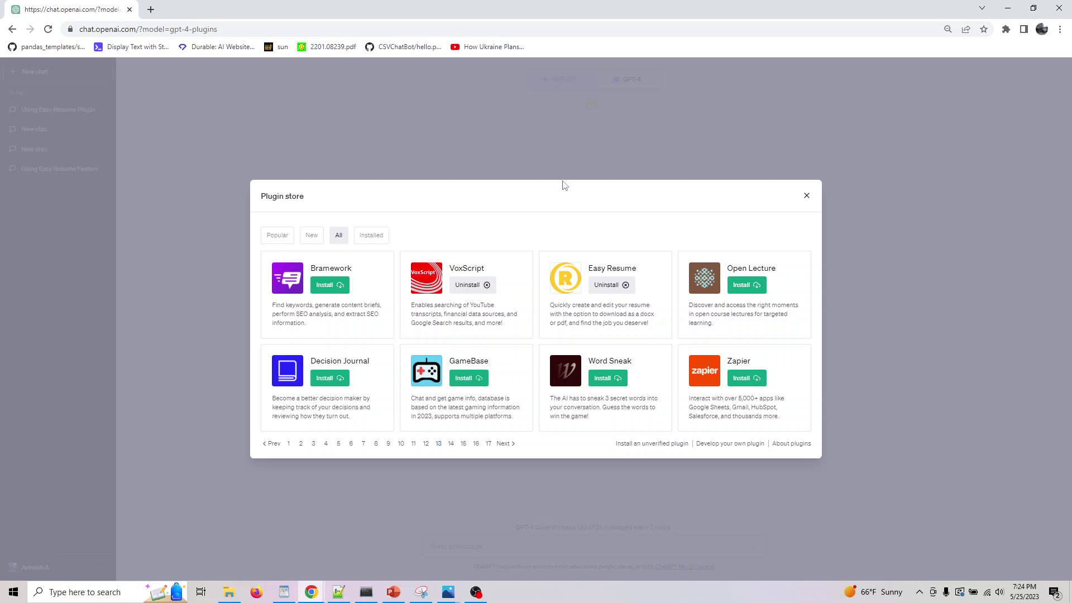
# Step: Close the ChatGPT plugin store and bring up the EasyResume prompts presentation
pyautogui.click(806, 196)
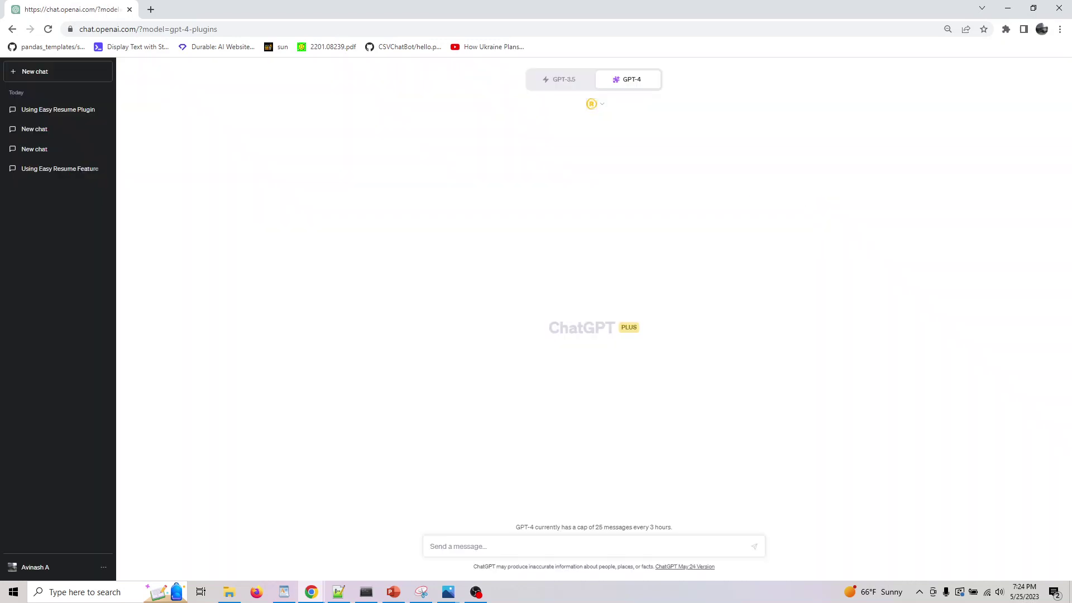
pyautogui.hotkey('alt', 'Tab')
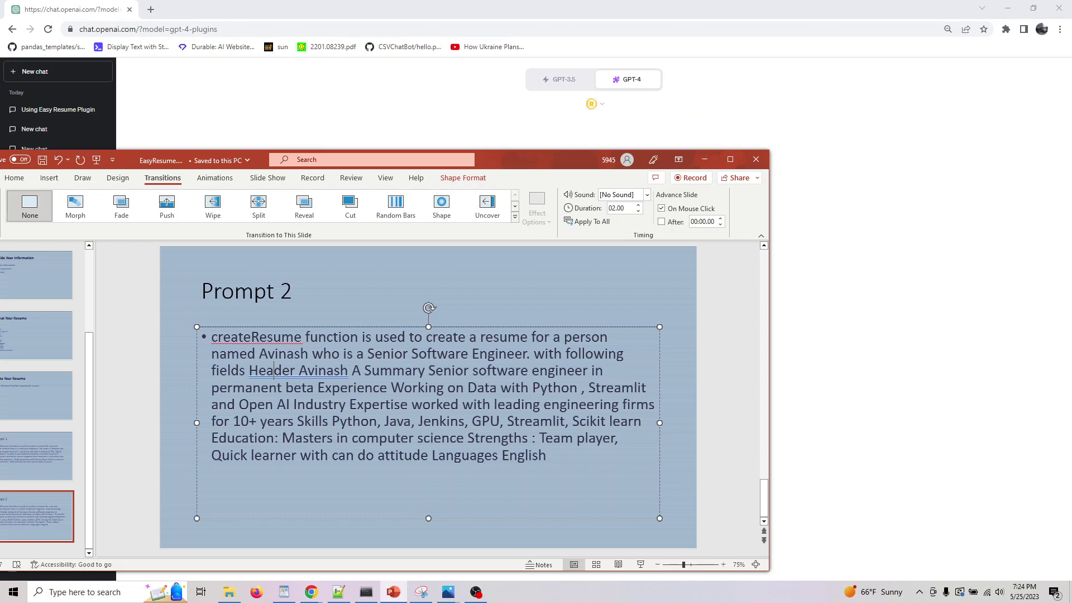
# Step: Maximize PowerPoint and step from the title slide through the guide to Provide Your Information
pyautogui.click(730, 159)
pyautogui.scroll(5, 127, 208)
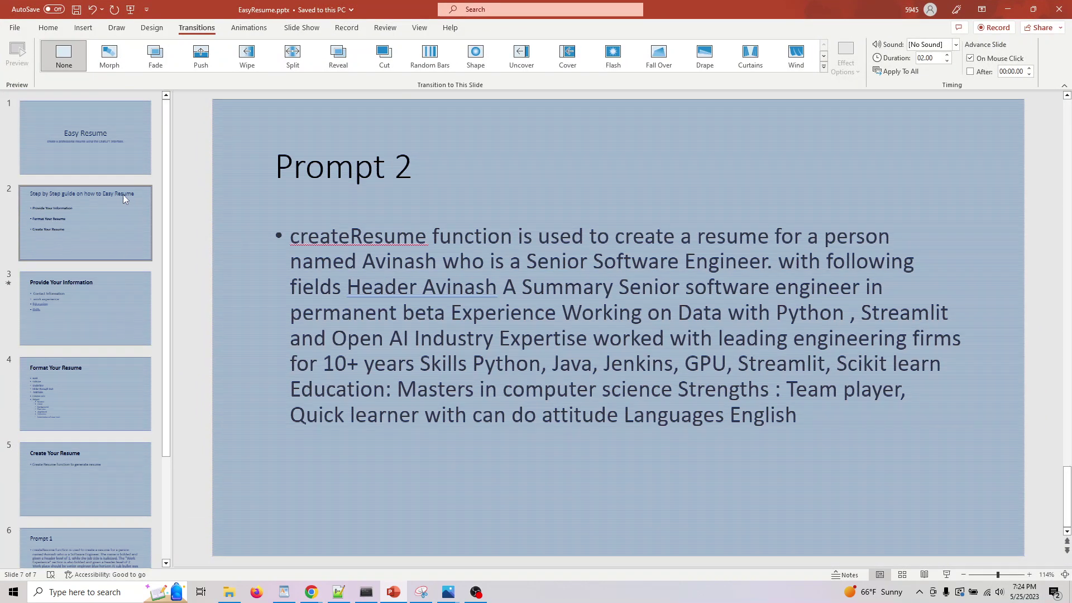
pyautogui.click(107, 161)
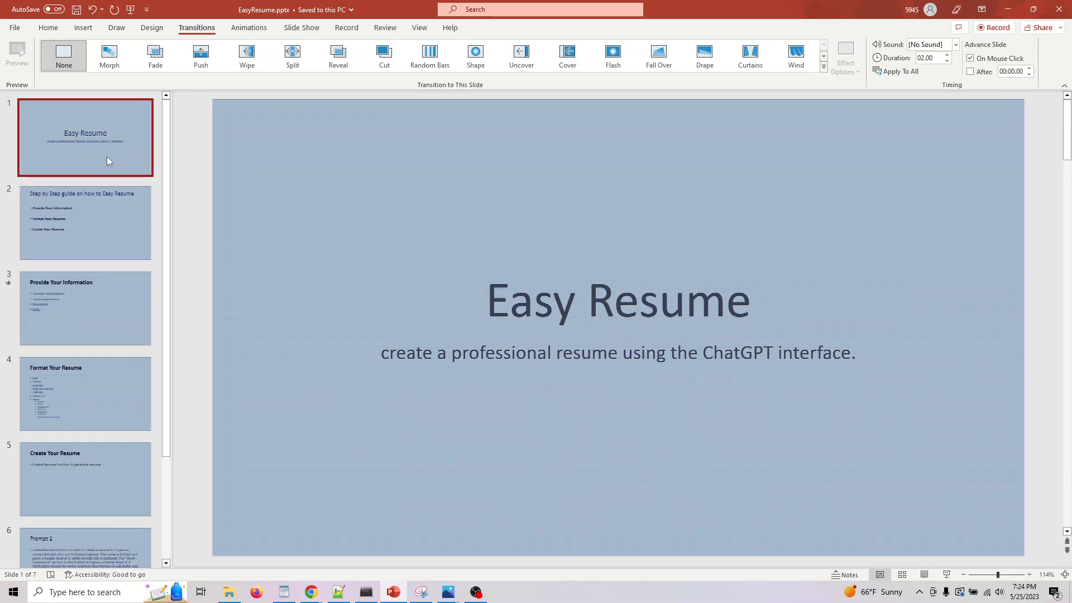
pyautogui.click(103, 226)
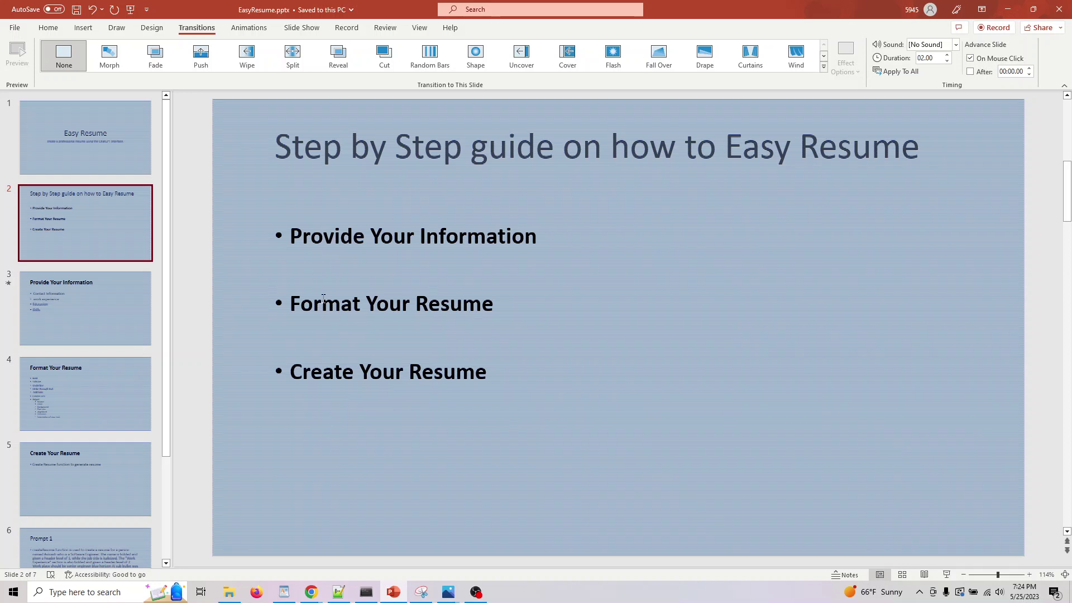
pyautogui.click(127, 289)
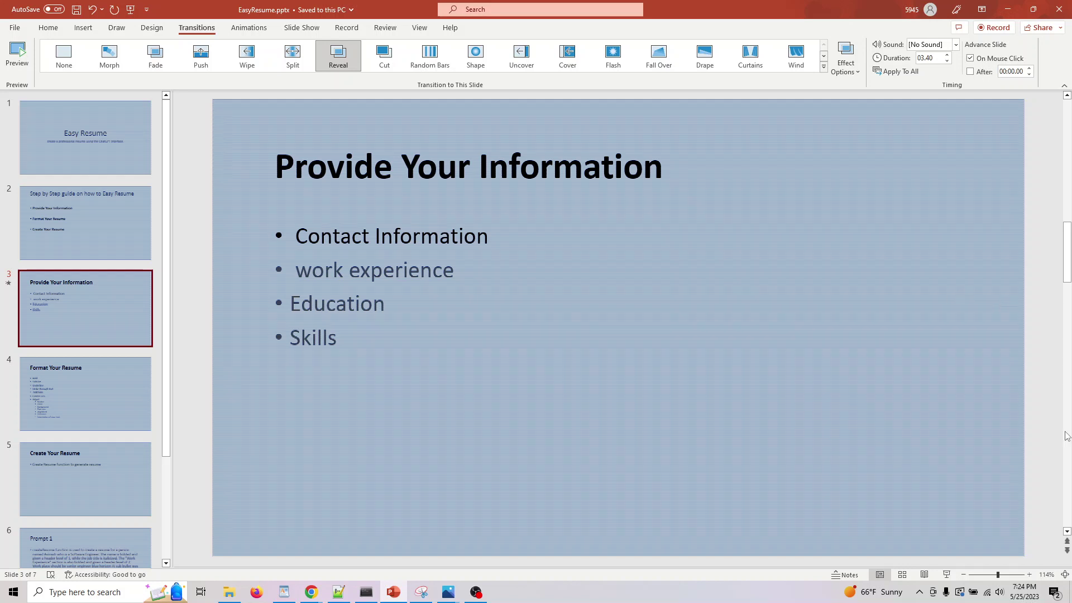
# Step: Advance through slide 4, Format Your Resume, to slide 5, Create Your Resume
pyautogui.click(92, 419)
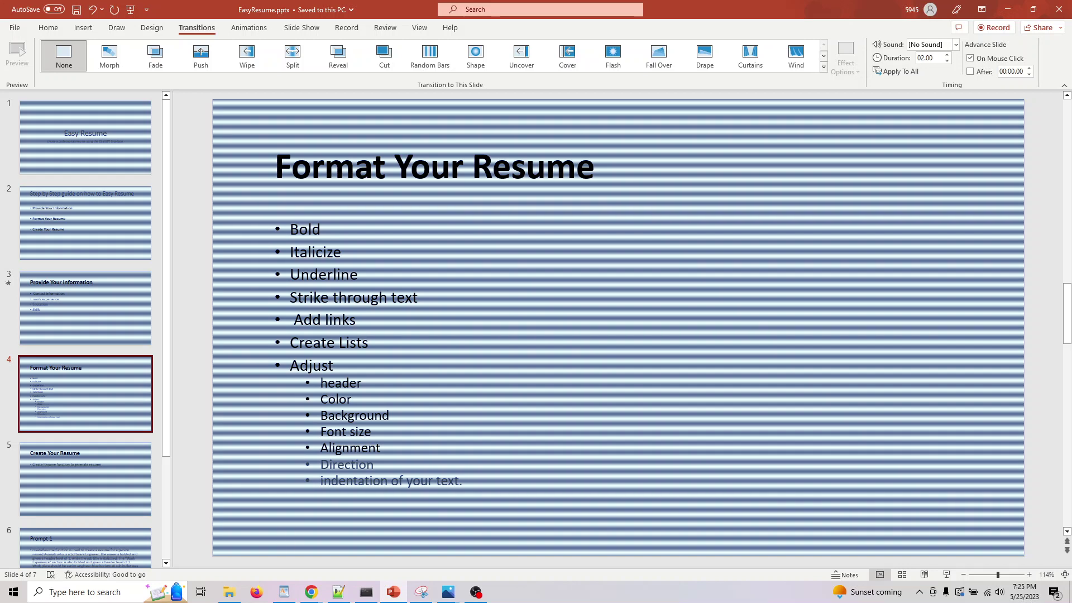
pyautogui.click(83, 475)
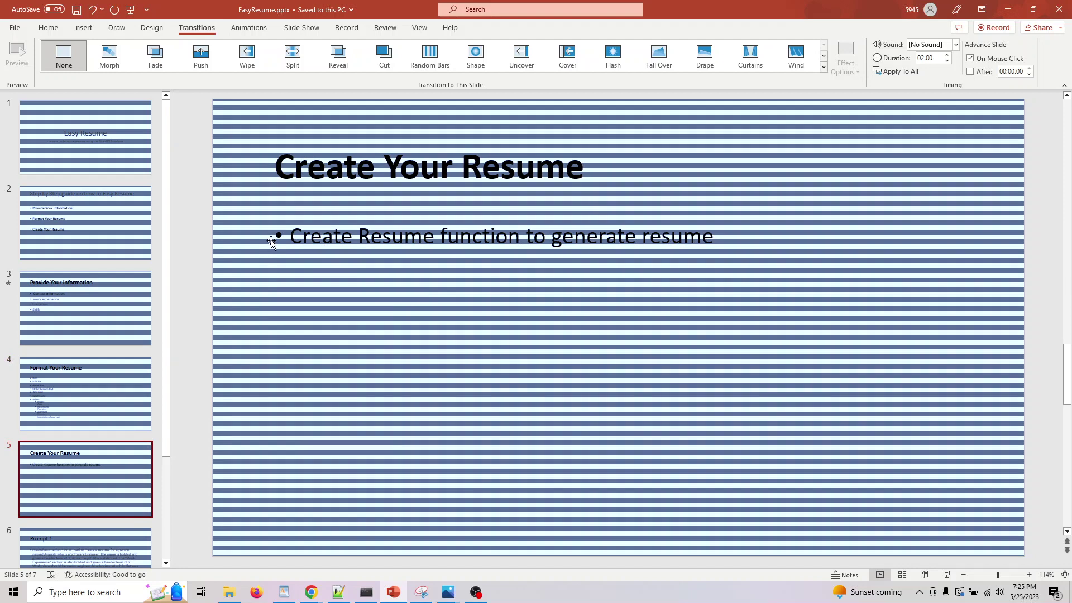
# Step: Copy the Prompt 1 request text from slide 6, then minimize PowerPoint
pyautogui.click(143, 539)
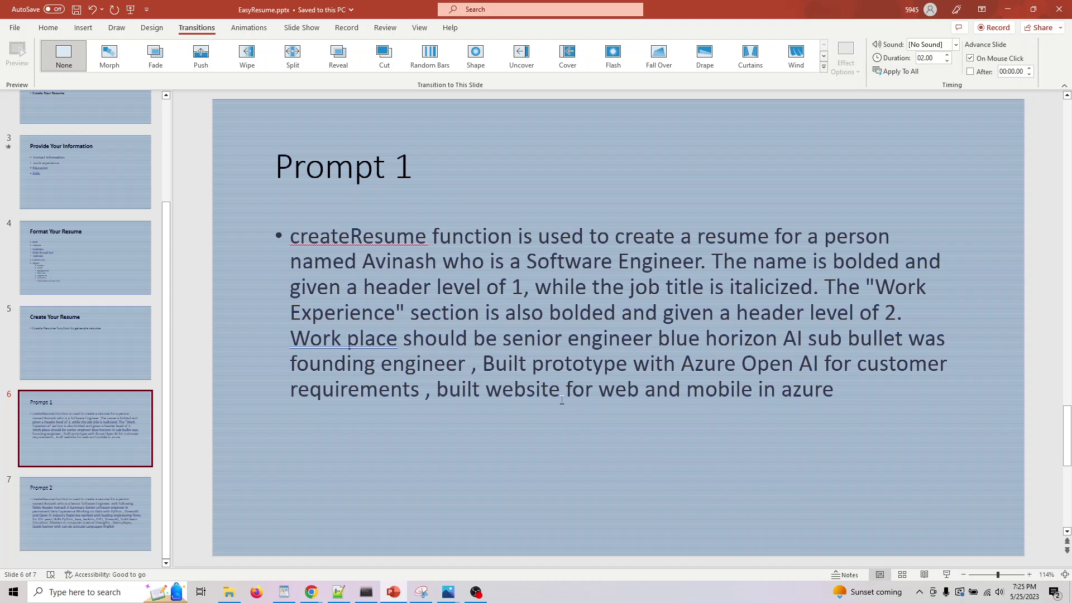
pyautogui.moveTo(890, 396); pyautogui.dragTo(364, 233)
pyautogui.hotkey('ctrl', 'c')
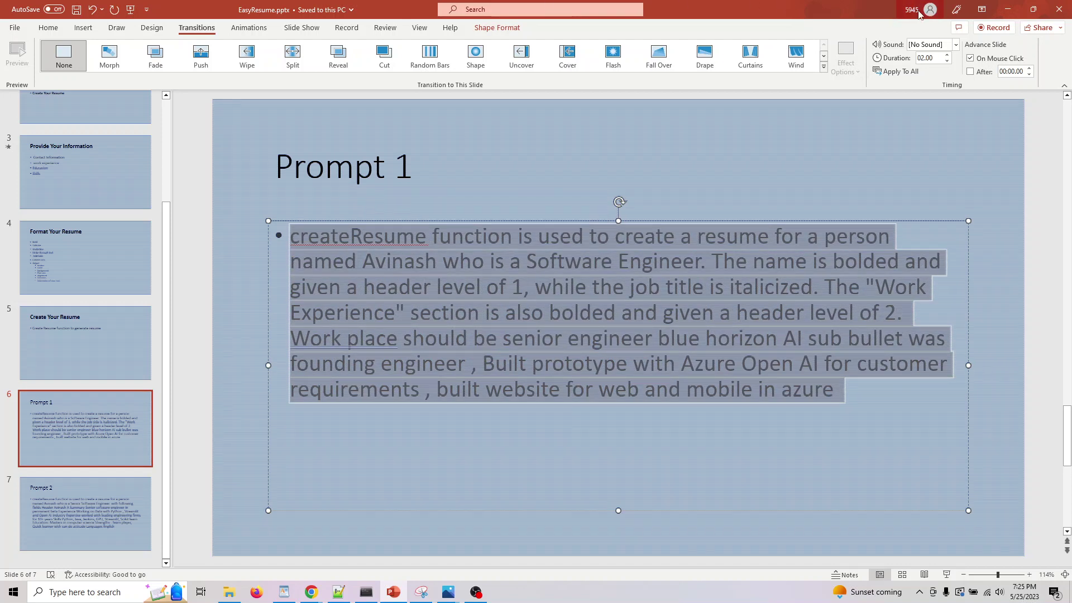
pyautogui.click(1013, 8)
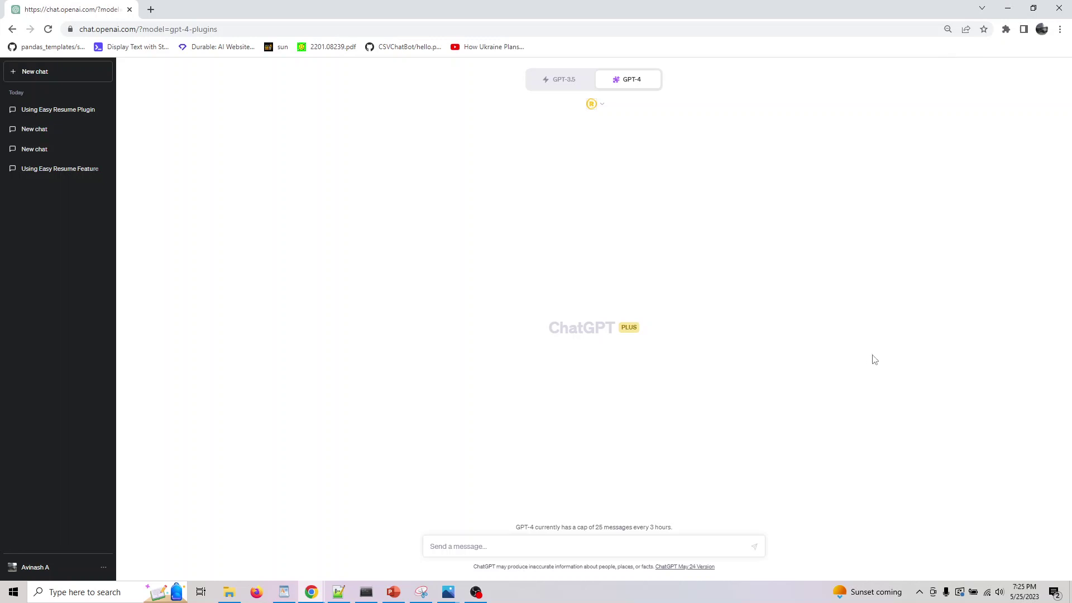
# Step: Paste the Prompt 1 resume request into a new ChatGPT message and send it
pyautogui.click(647, 546)
pyautogui.hotkey('ctrl', 'v')
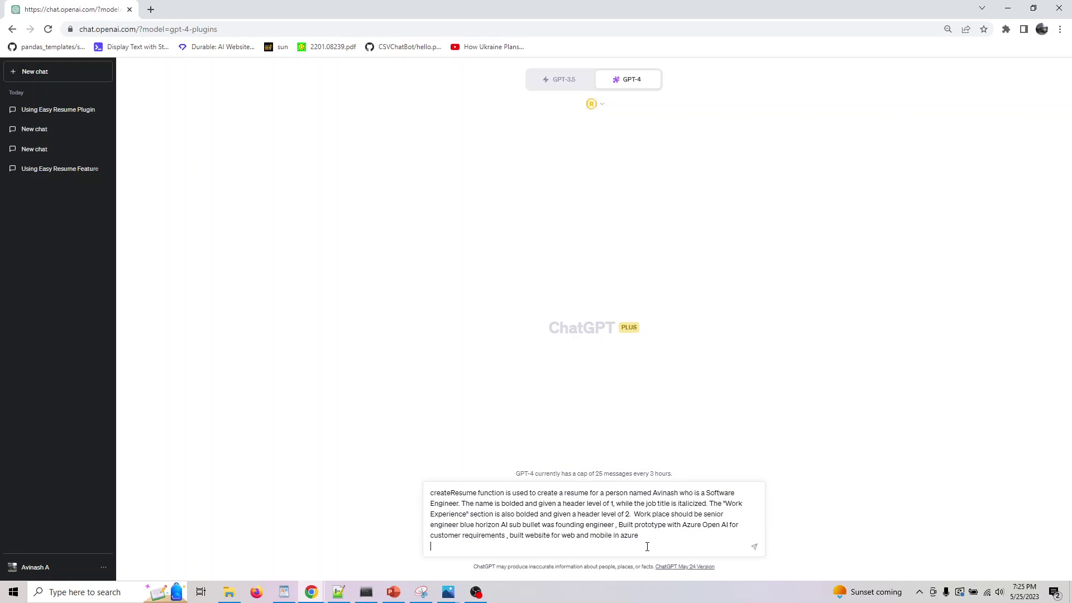
pyautogui.press('Return')
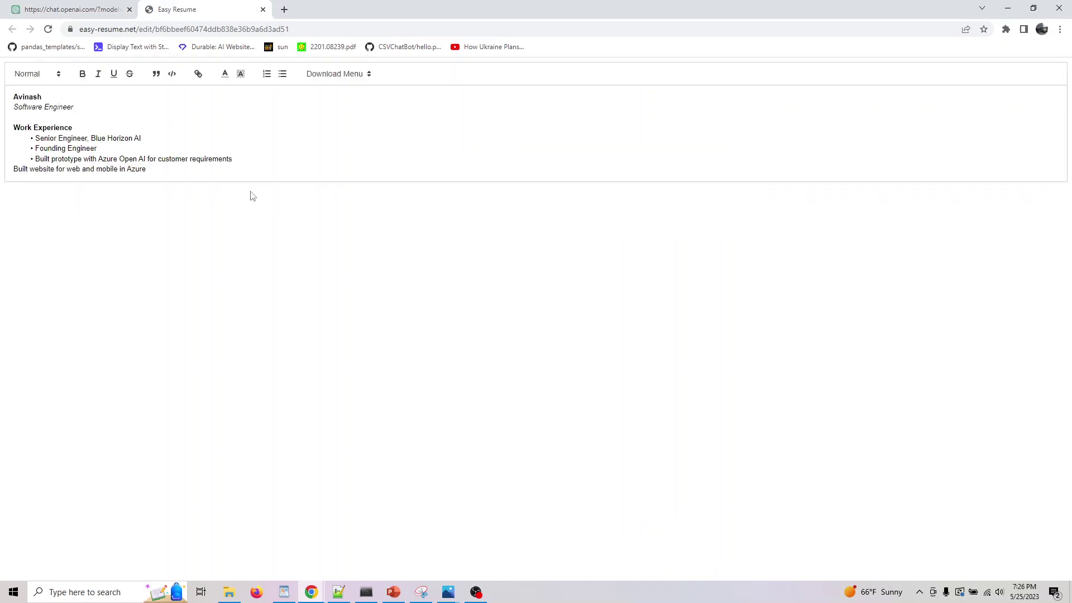
# Step: Add a blank line after the last resume line, view download formats, then close the editor tab
pyautogui.press('Return')
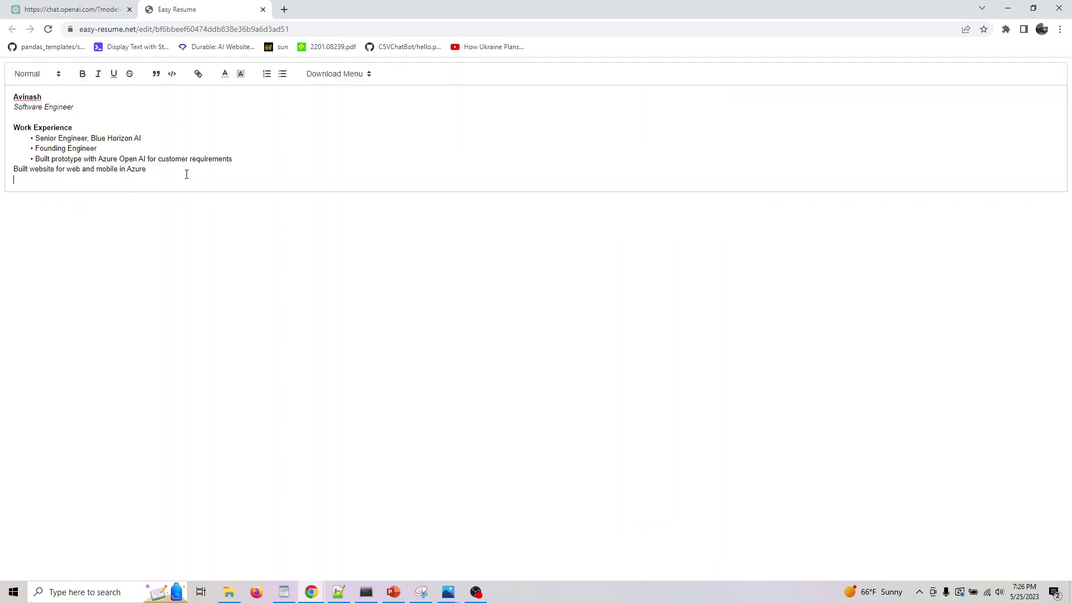
pyautogui.click(336, 79)
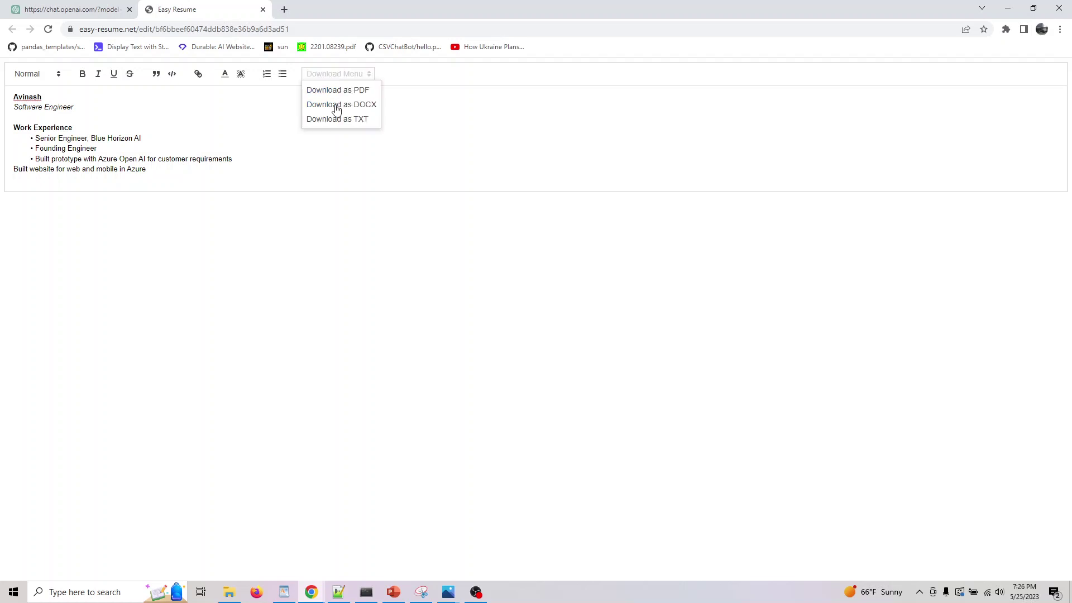
pyautogui.click(299, 251)
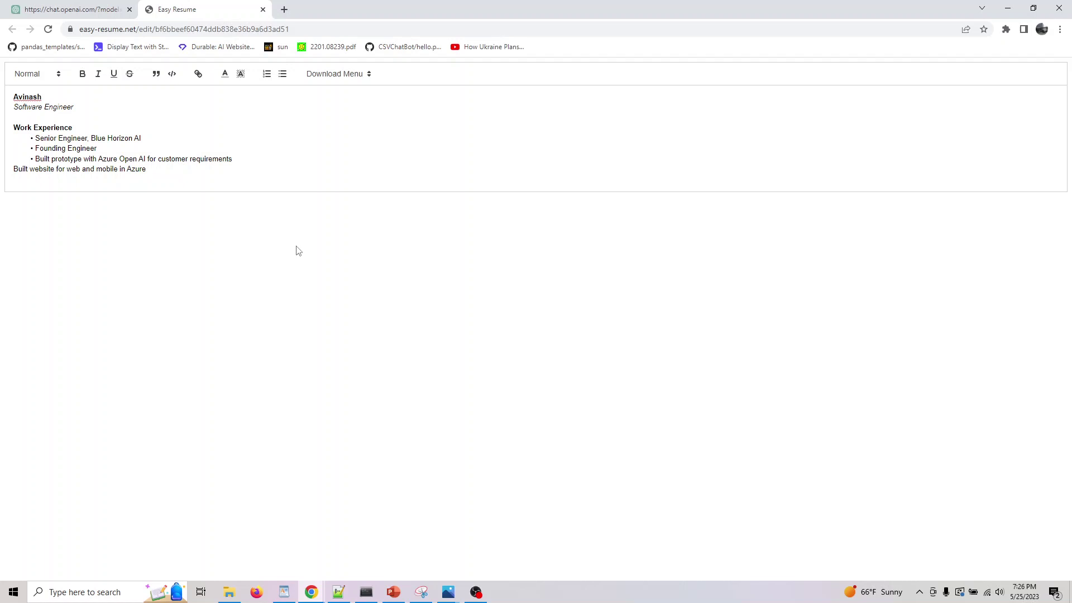
pyautogui.click(262, 10)
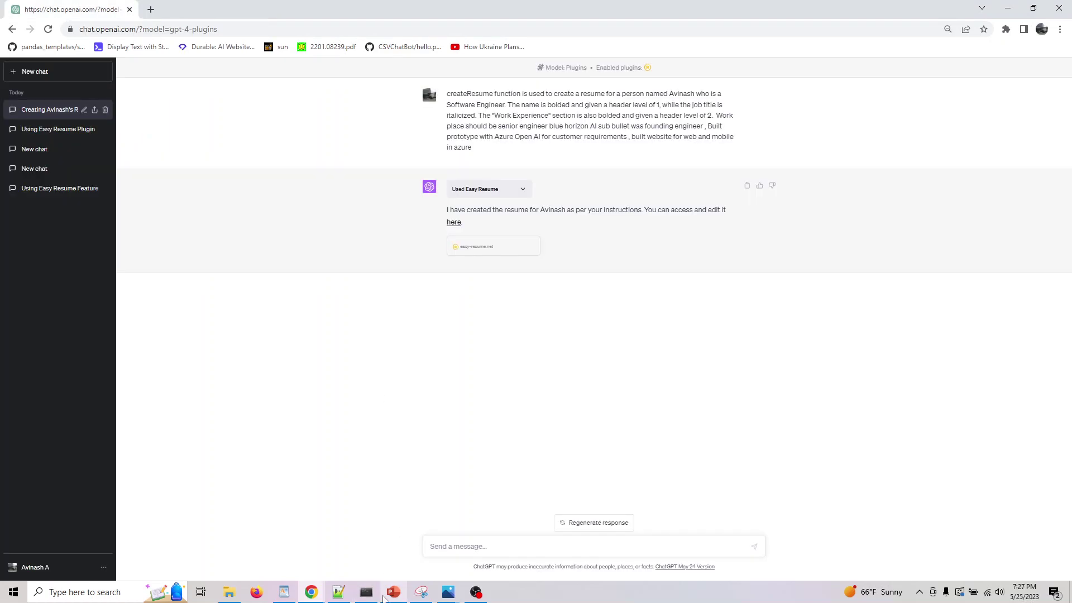
# Step: Copy the Prompt 2 request text from slide 7 and minimize PowerPoint
pyautogui.click(386, 595)
pyautogui.click(134, 515)
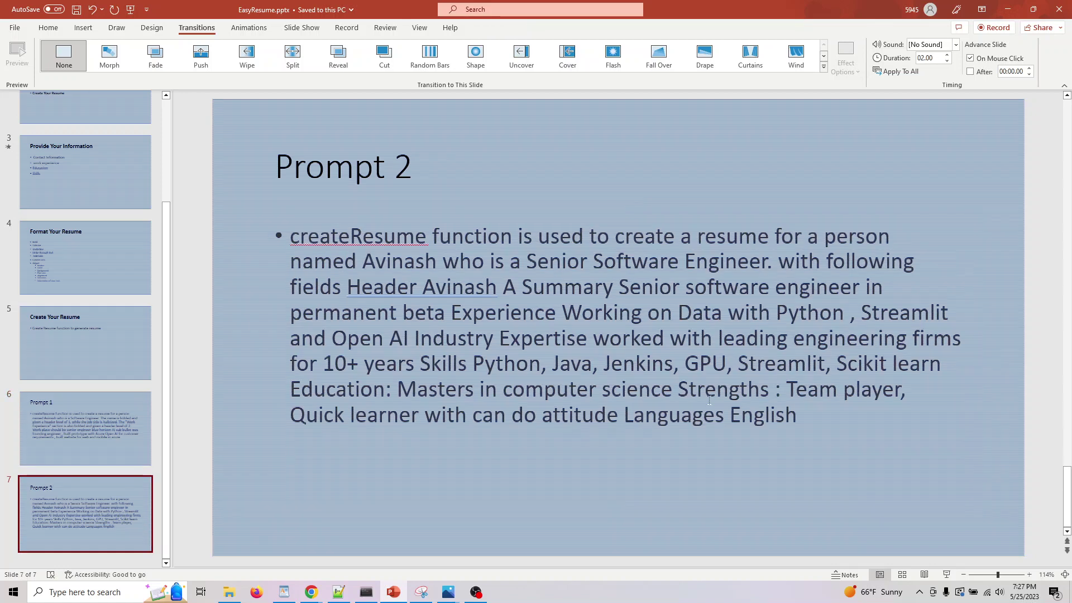
pyautogui.moveTo(821, 415); pyautogui.dragTo(287, 234)
pyautogui.hotkey('ctrl', 'c')
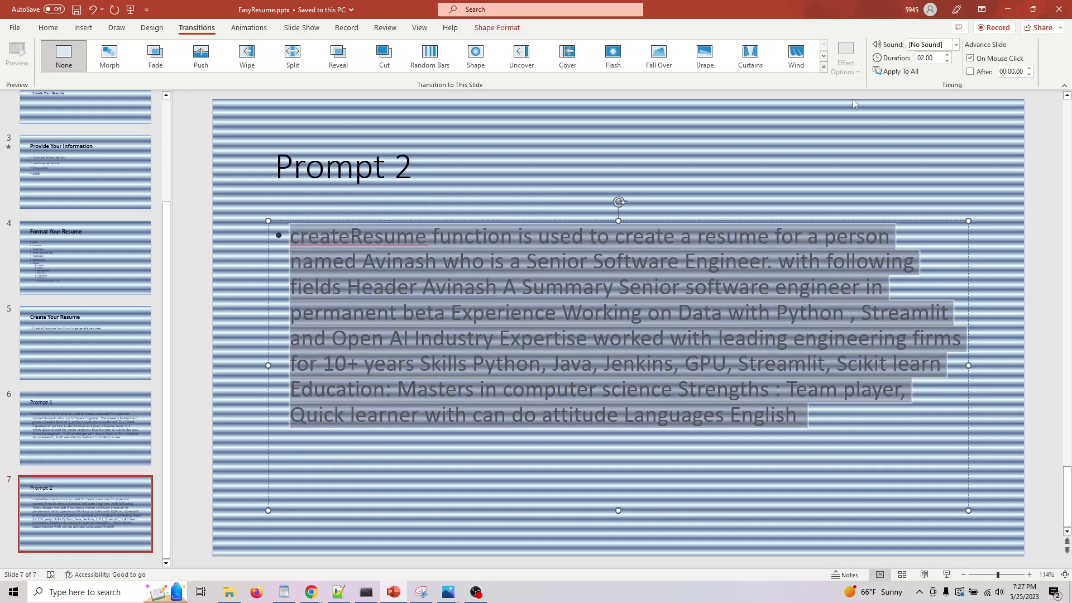
pyautogui.click(1008, 9)
# Step: Paste the Prompt 2 resume request into a new message and send it to ChatGPT
pyautogui.click(460, 547)
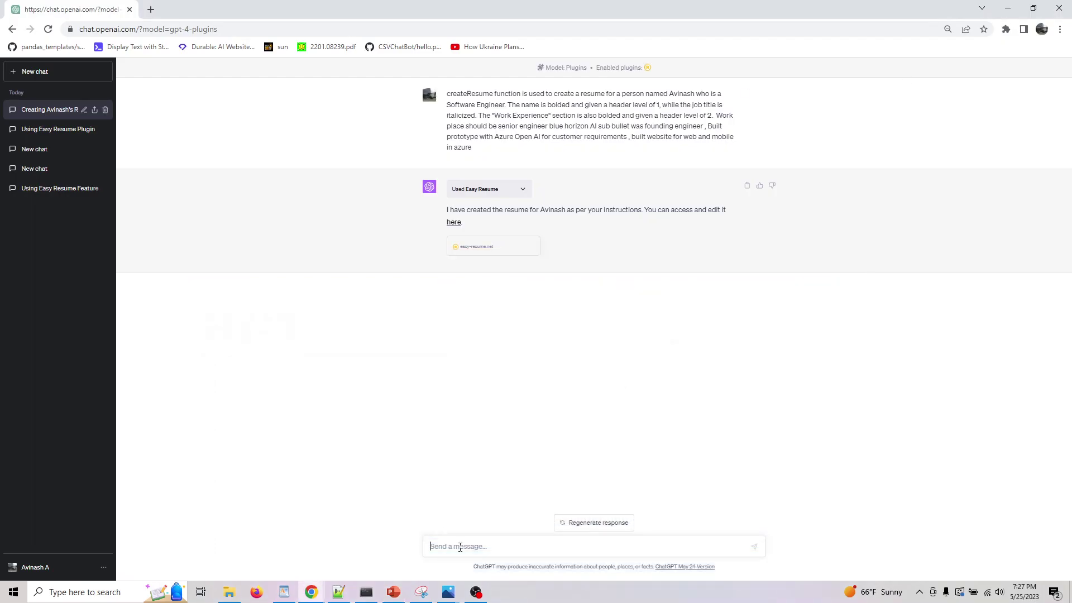
pyautogui.hotkey('ctrl', 'v')
pyautogui.press('Return')
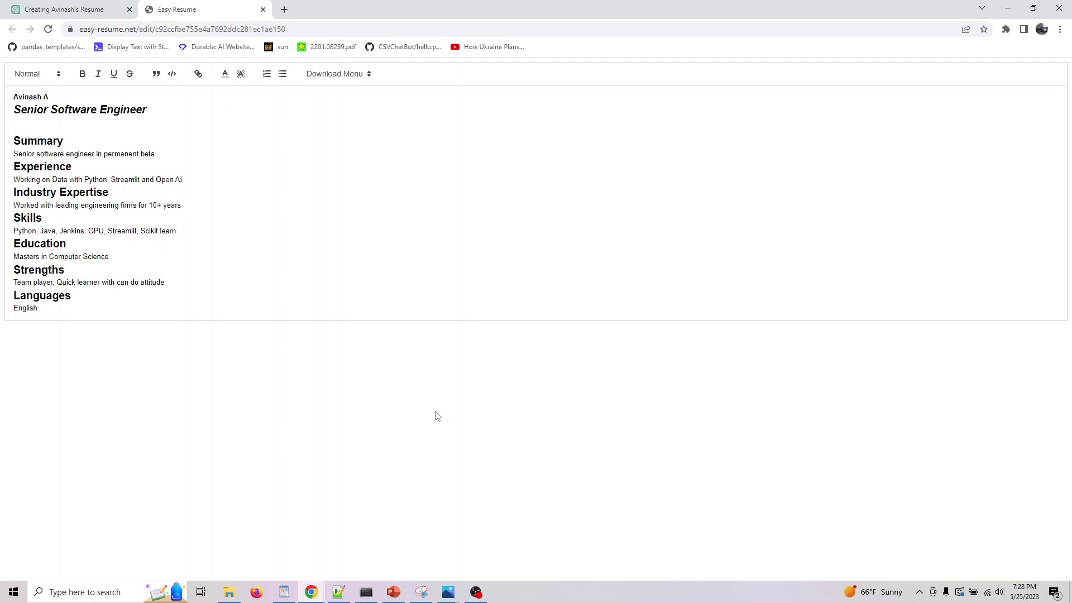
pyautogui.moveTo(129, 309); pyautogui.dragTo(7, 88)
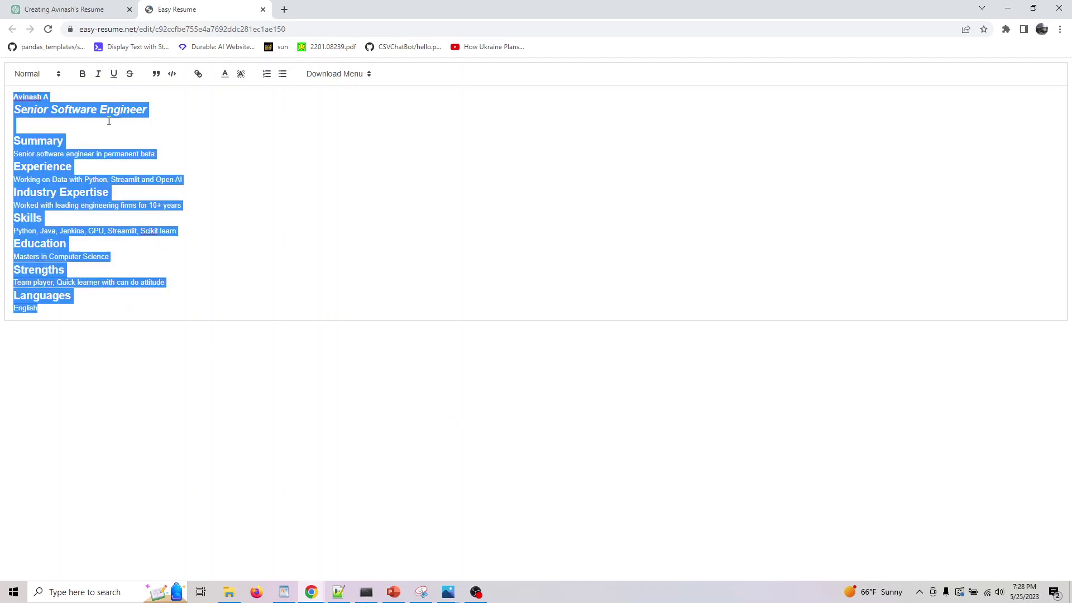
pyautogui.click(78, 101)
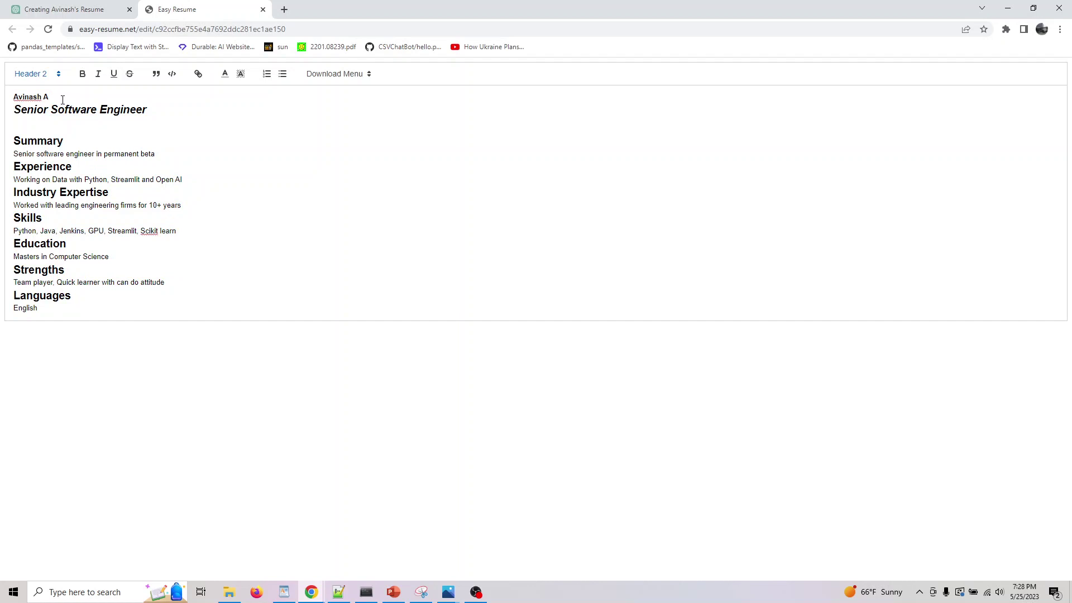